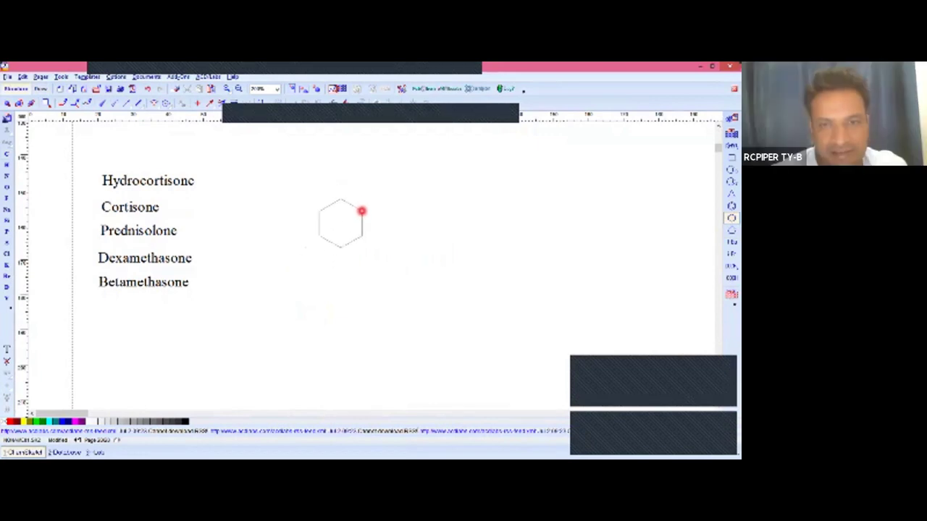
Draw three fused cyclohexane rings, with the third ring stepped up from the second in a steroid arrangement.
{"action": "left_click", "coordinate": [362, 208]}
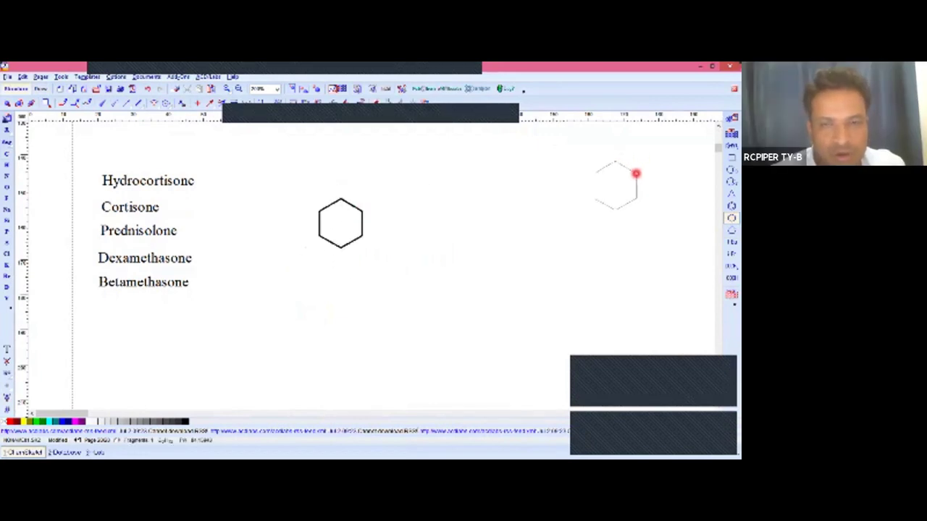
{"action": "left_click", "coordinate": [404, 209]}
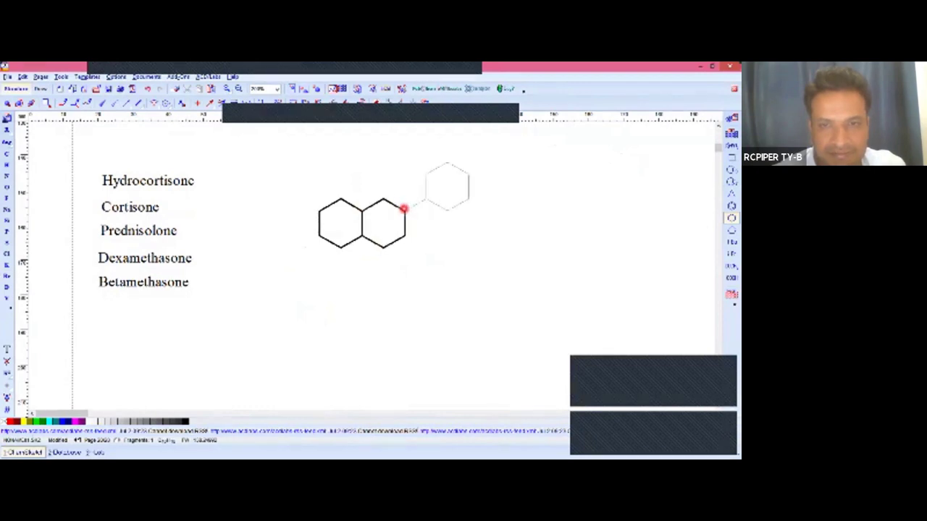
{"action": "left_click", "coordinate": [427, 174]}
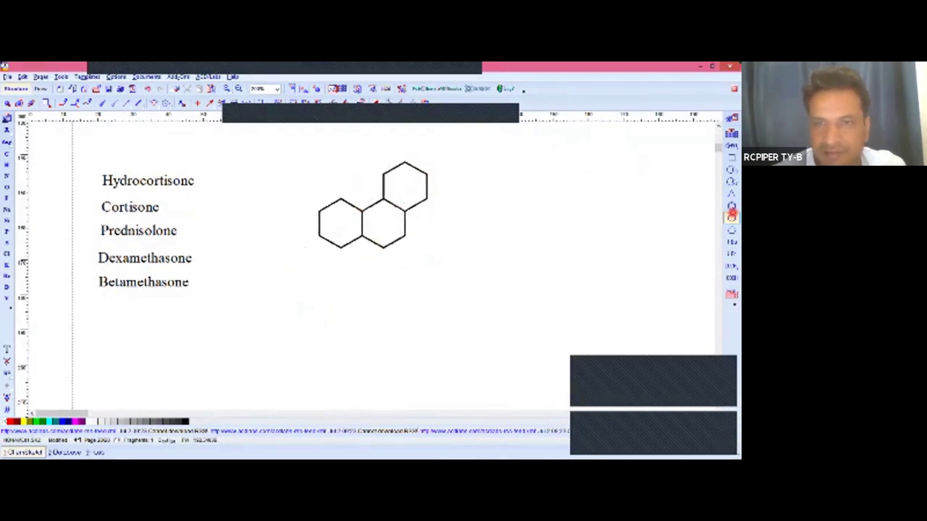
Add a cyclopentane ring, rotate it, and fuse it to the outer vertical bond of the third six-membered ring.
{"action": "left_click", "coordinate": [731, 230]}
{"action": "left_click", "coordinate": [452, 176]}
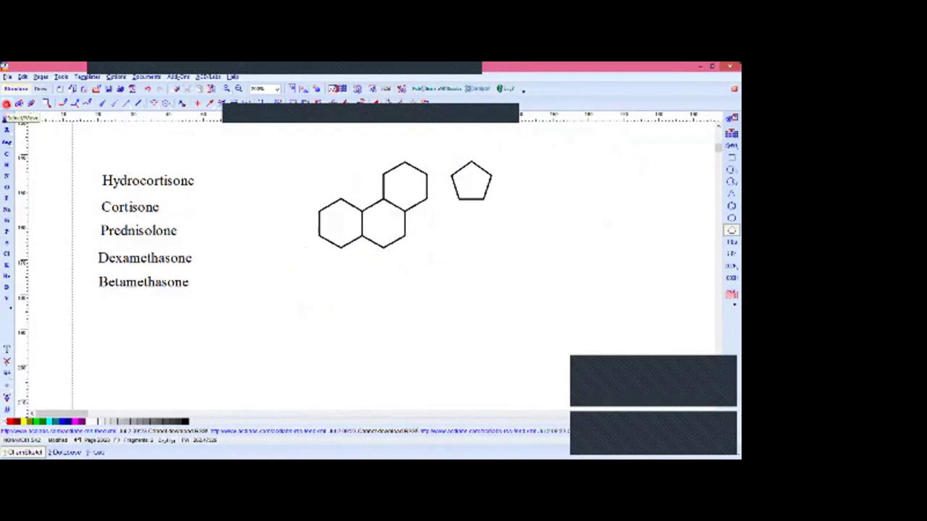
{"action": "left_click", "coordinate": [7, 103]}
{"action": "left_click", "coordinate": [452, 181]}
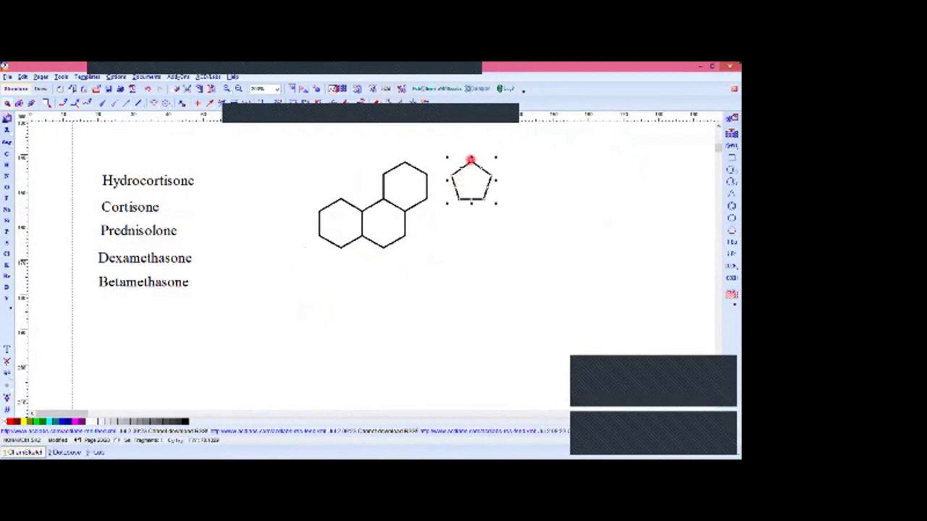
{"action": "left_click", "coordinate": [470, 161]}
{"action": "left_click_drag", "start_coordinate": [495, 157], "coordinate": [445, 172]}
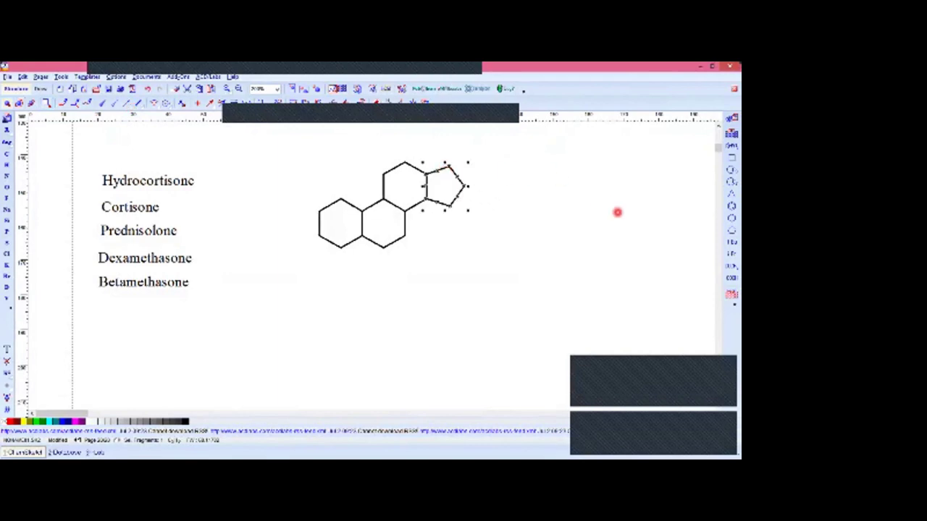
{"action": "left_click", "coordinate": [616, 213]}
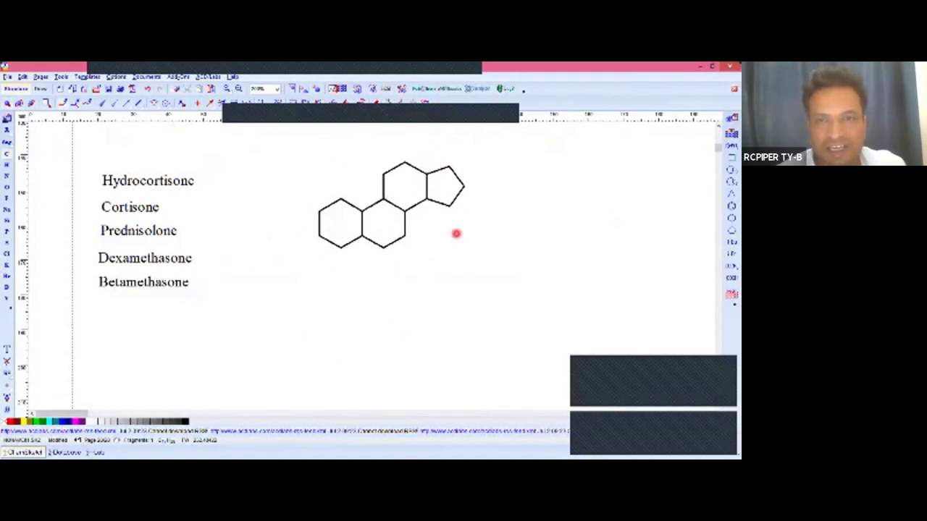
Add single-bond carbon substituents at the junction with the five-membered ring and the upper junction of the first two rings.
{"action": "left_click", "coordinate": [430, 174]}
{"action": "left_click", "coordinate": [429, 174]}
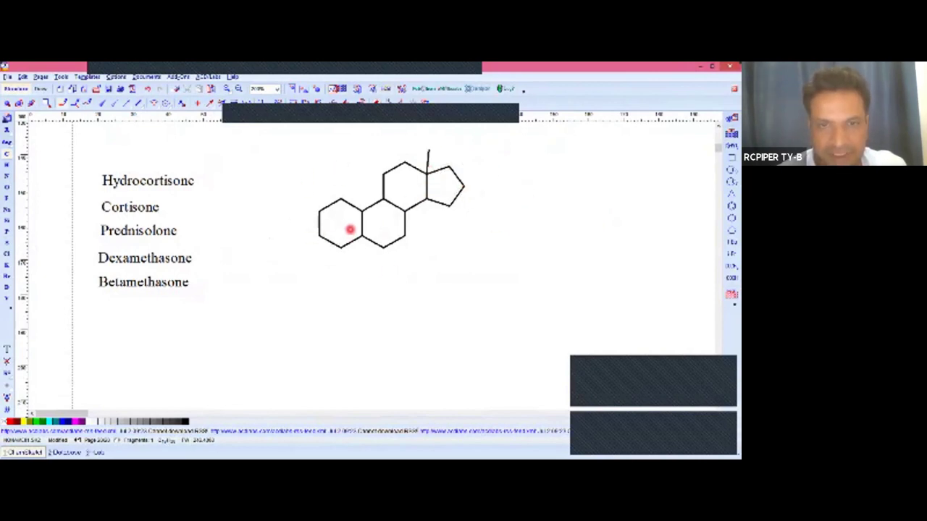
{"action": "left_click", "coordinate": [362, 208]}
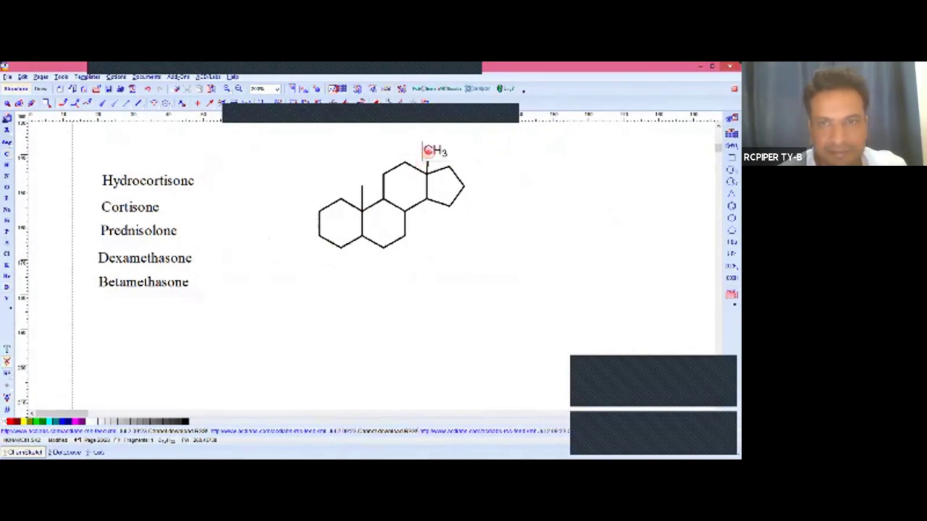
Label the substituent at the five-membered ring junction as CH3.
{"action": "left_click", "coordinate": [428, 153]}
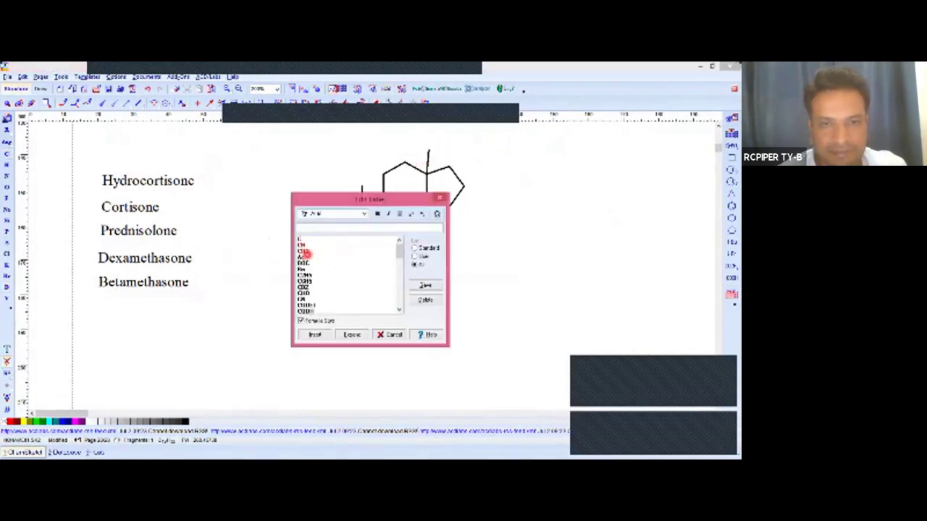
{"action": "left_click", "coordinate": [302, 250]}
{"action": "left_click", "coordinate": [316, 335]}
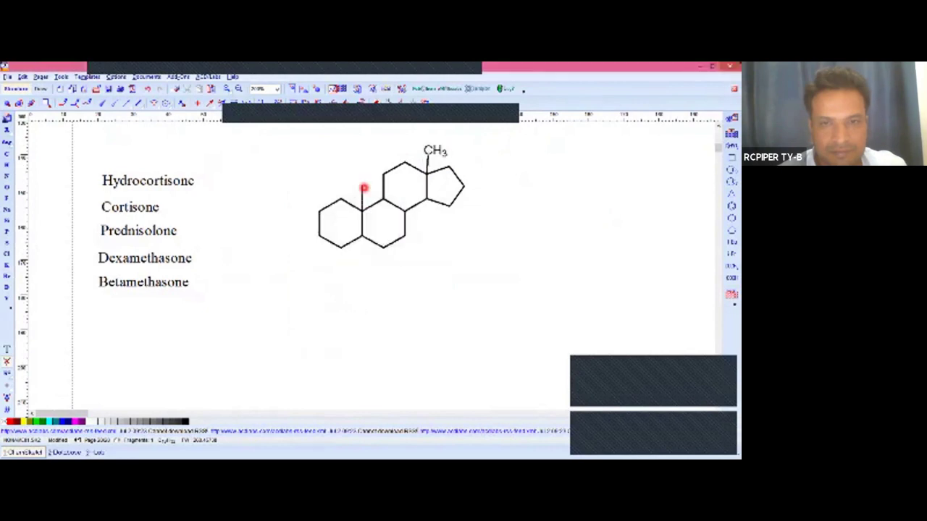
Label the substituent at the junction of the first two rings as Ac.
{"action": "left_click", "coordinate": [364, 188]}
{"action": "left_click", "coordinate": [304, 257]}
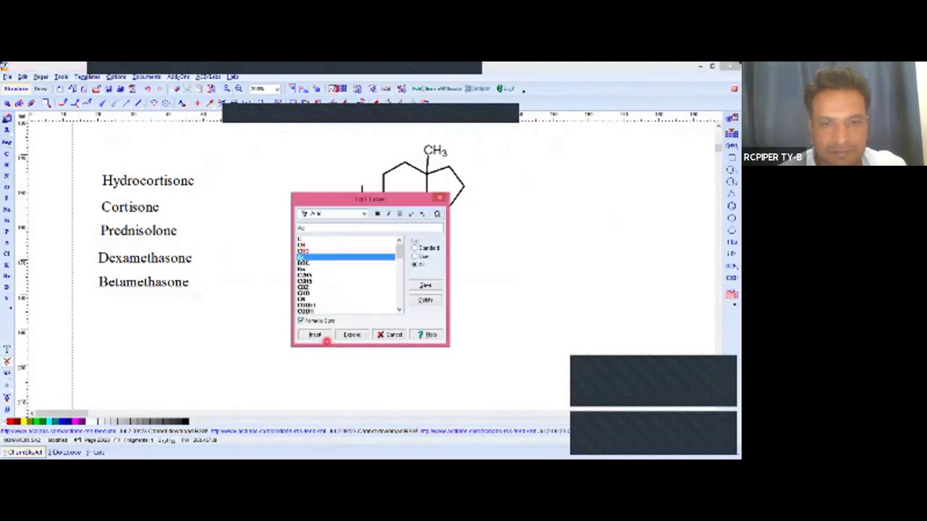
{"action": "left_click", "coordinate": [318, 336]}
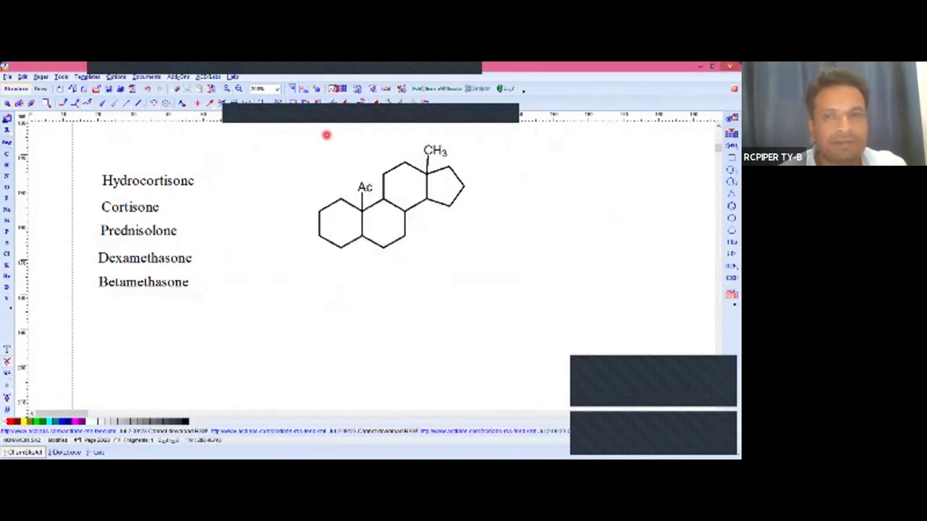
Tilt the CH3 substituent at the five-membered ring junction away from that ring, so its label reads H3C.
{"action": "left_click", "coordinate": [425, 150]}
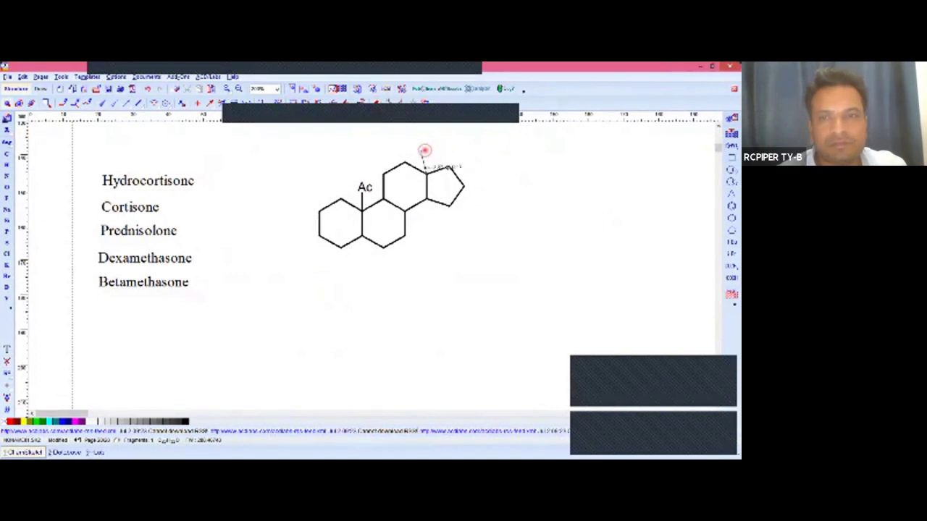
{"action": "left_click", "coordinate": [533, 169]}
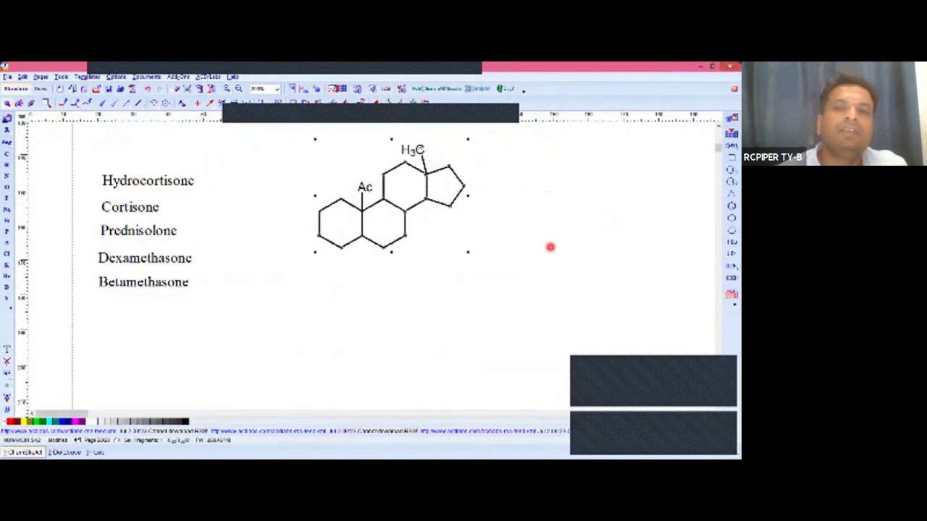
{"action": "left_click", "coordinate": [550, 247]}
Change the Ac label on the junction of the first two rings to CH3.
{"action": "left_click", "coordinate": [365, 187]}
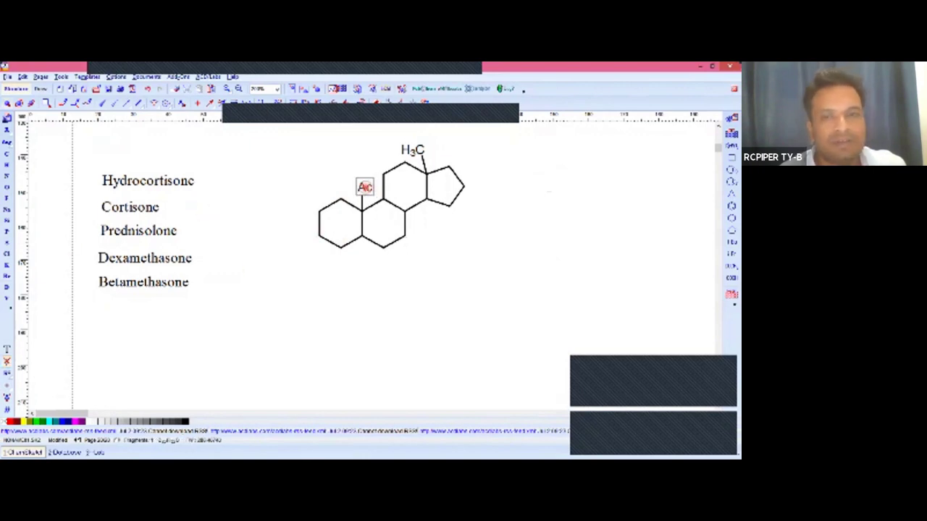
{"action": "double_click", "coordinate": [365, 187]}
{"action": "left_click", "coordinate": [306, 250]}
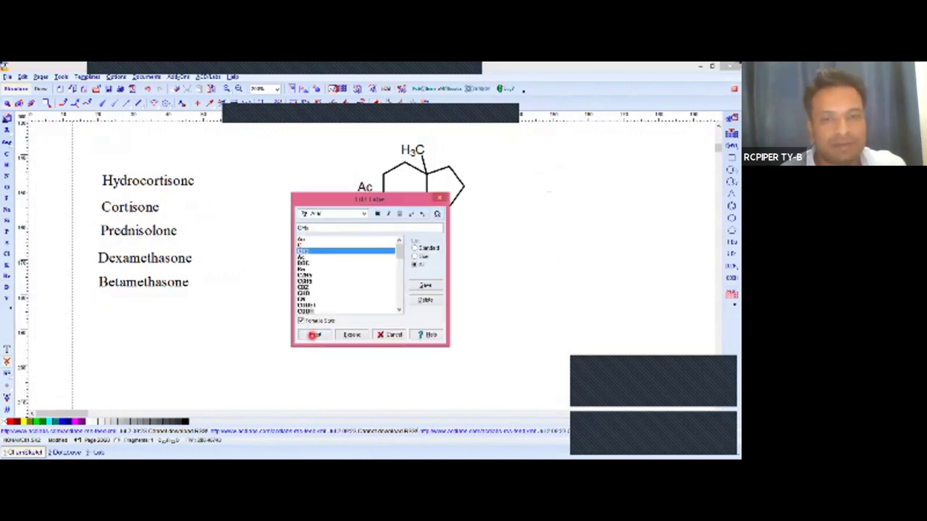
{"action": "left_click", "coordinate": [314, 335]}
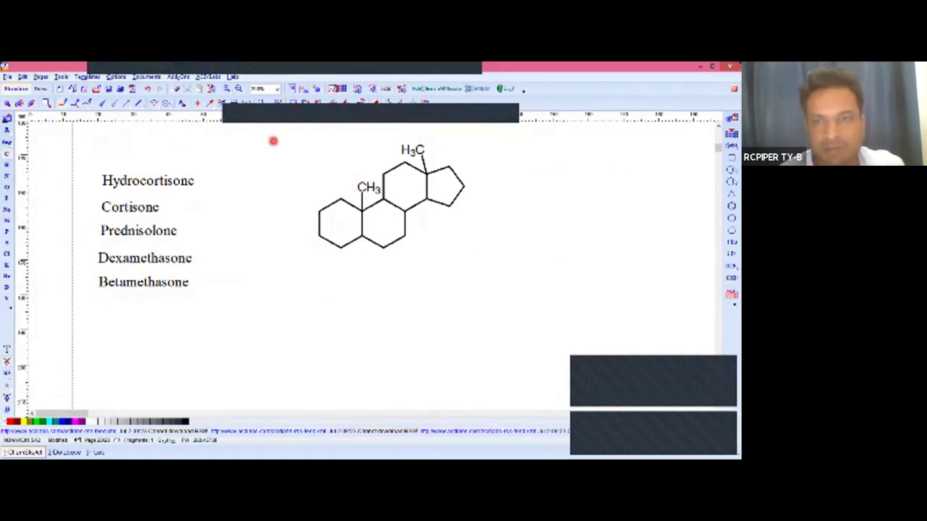
Attach a two-carbon side chain with a double-bonded oxygen to the top carbon of the five-membered ring.
{"action": "left_click", "coordinate": [446, 165]}
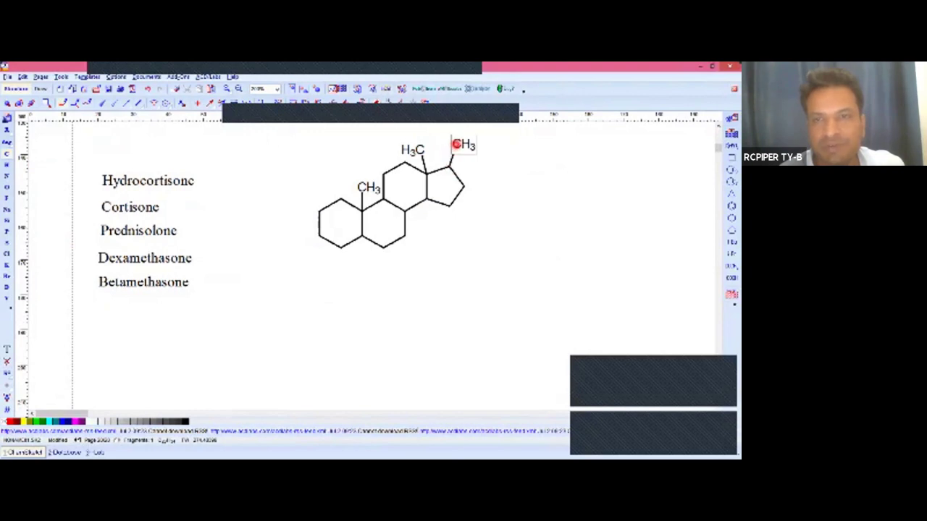
{"action": "left_click", "coordinate": [456, 143]}
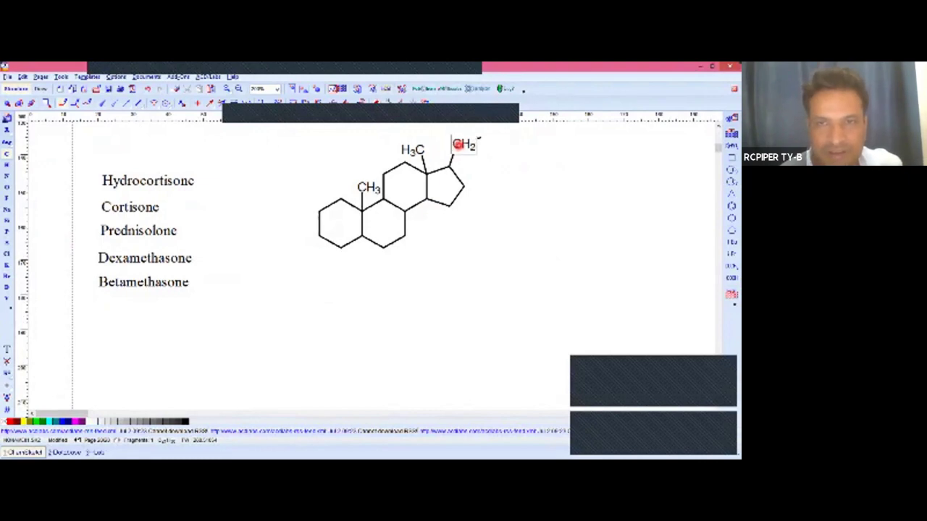
{"action": "left_click", "coordinate": [457, 144]}
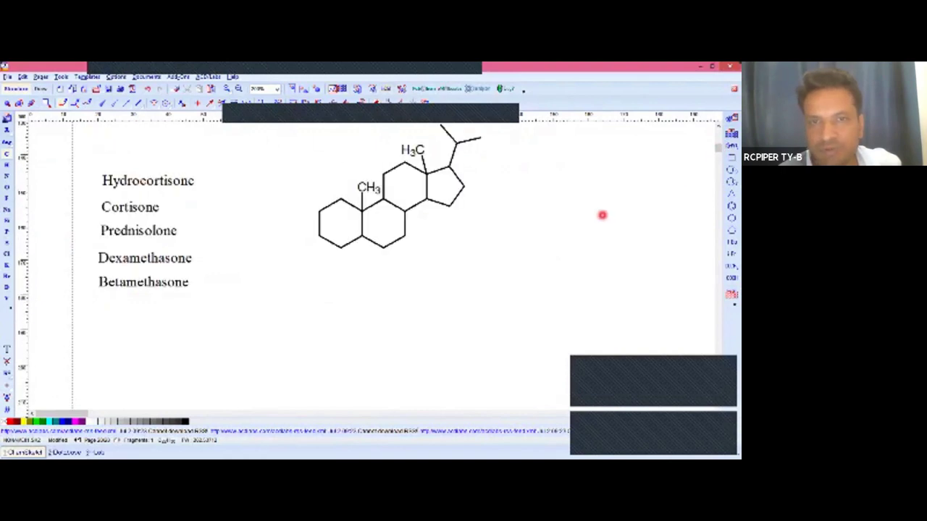
{"action": "scroll", "coordinate": [602, 215], "scroll_direction": "up", "scroll_amount": 3}
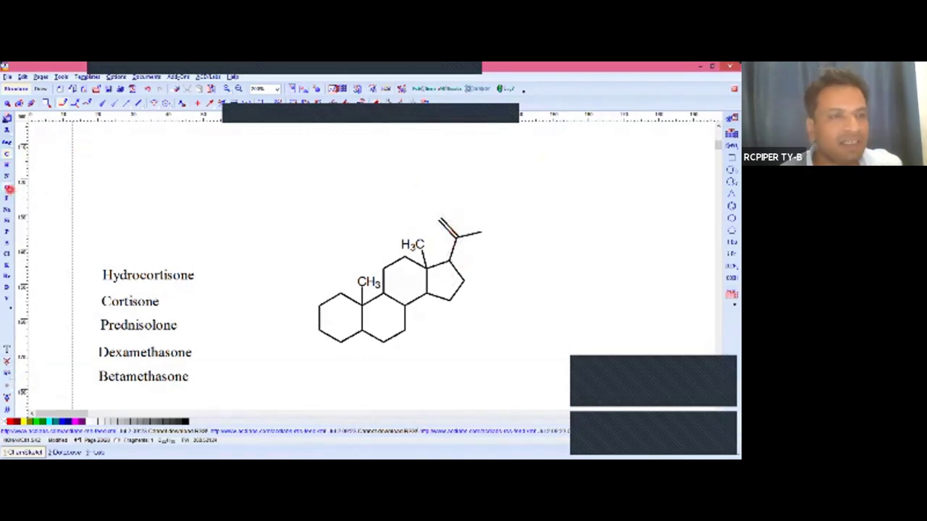
{"action": "left_click", "coordinate": [8, 189]}
{"action": "left_click", "coordinate": [439, 220]}
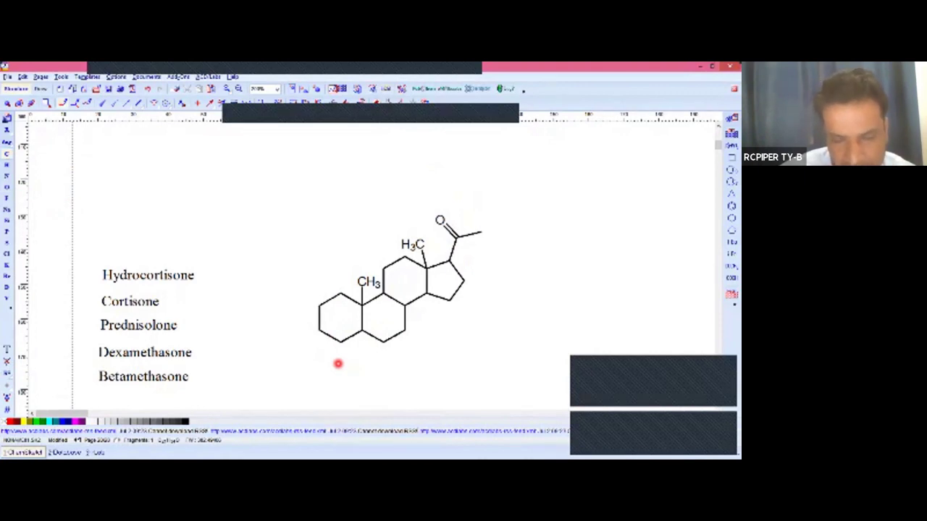
Add a double-bonded oxygen to the lower-left carbon of the first ring and make that ring's lower-right bond double.
{"action": "left_click", "coordinate": [319, 332]}
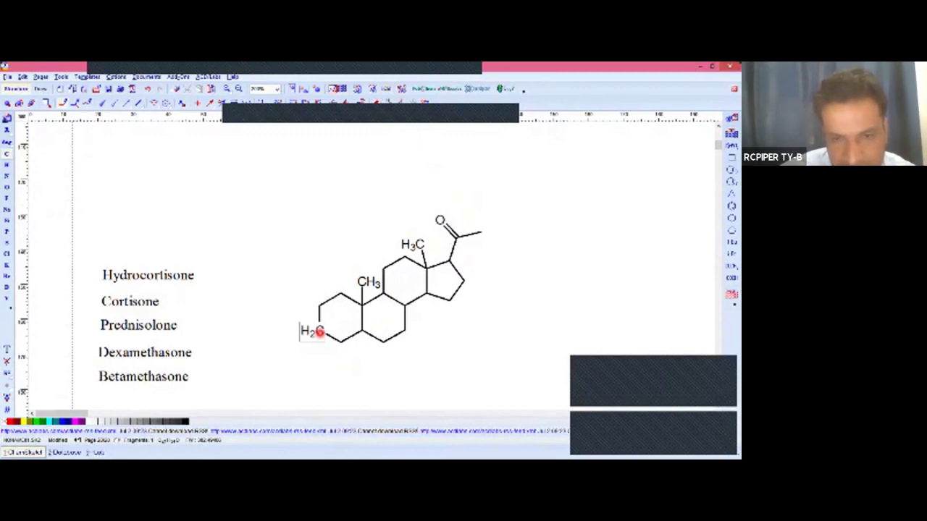
{"action": "left_click", "coordinate": [319, 332]}
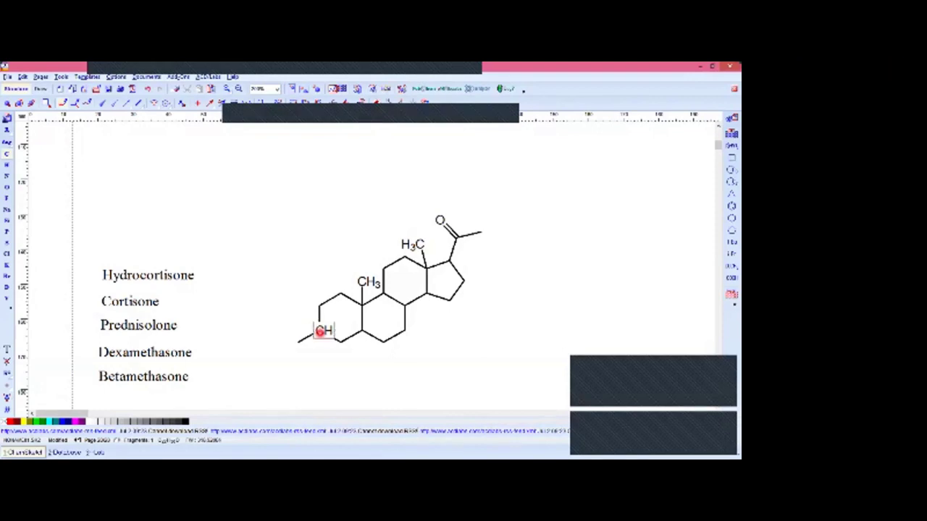
{"action": "left_click", "coordinate": [307, 337]}
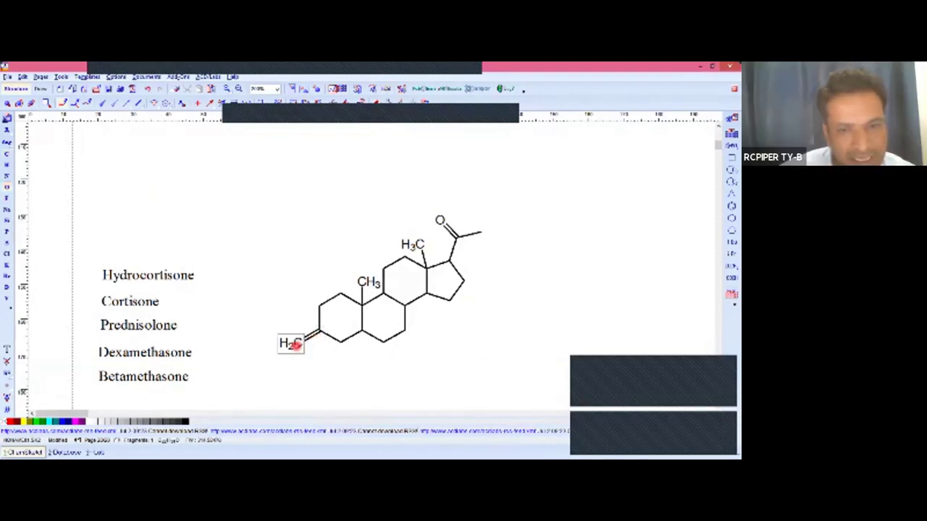
{"action": "left_click", "coordinate": [296, 342]}
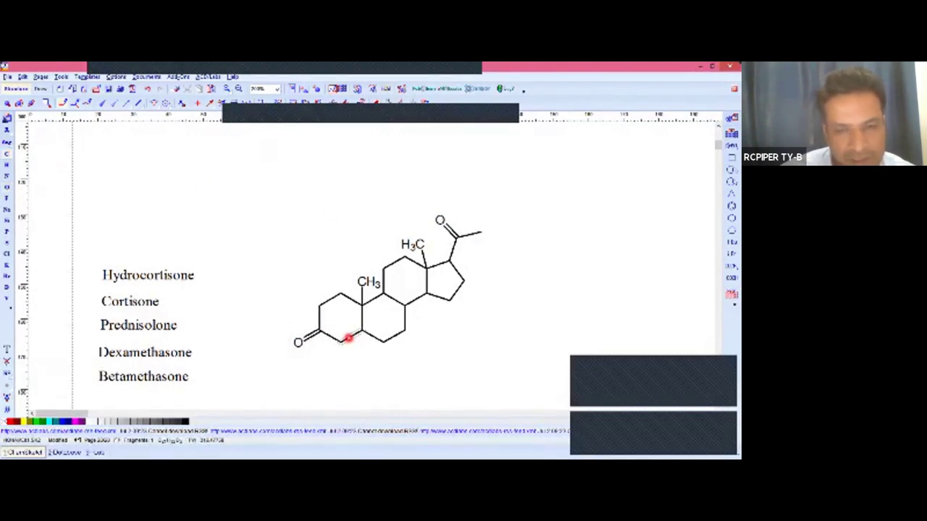
{"action": "left_click", "coordinate": [348, 338]}
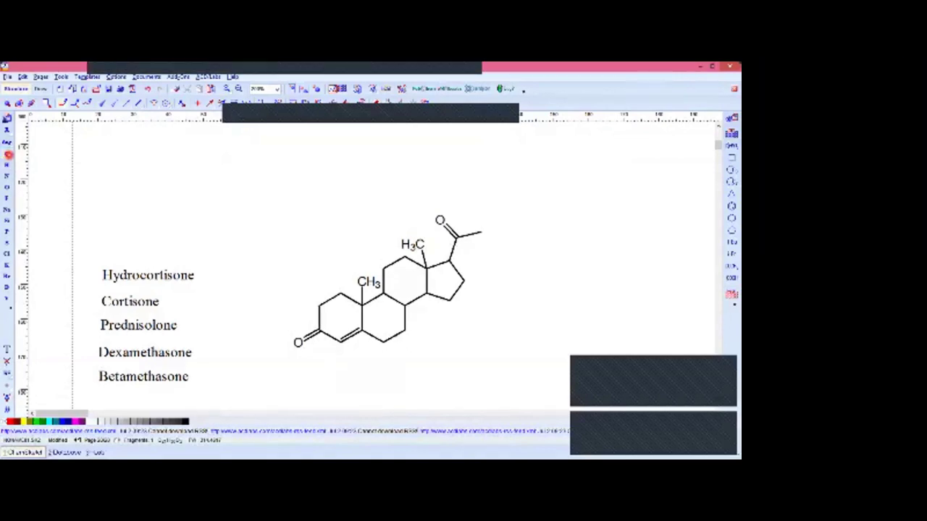
Add single-bond carbons to the third ring's upper-left carbon and the side-chain-bearing ring carbon, and extend the side chain by one carbon.
{"action": "left_click", "coordinate": [383, 268]}
{"action": "left_click", "coordinate": [449, 261]}
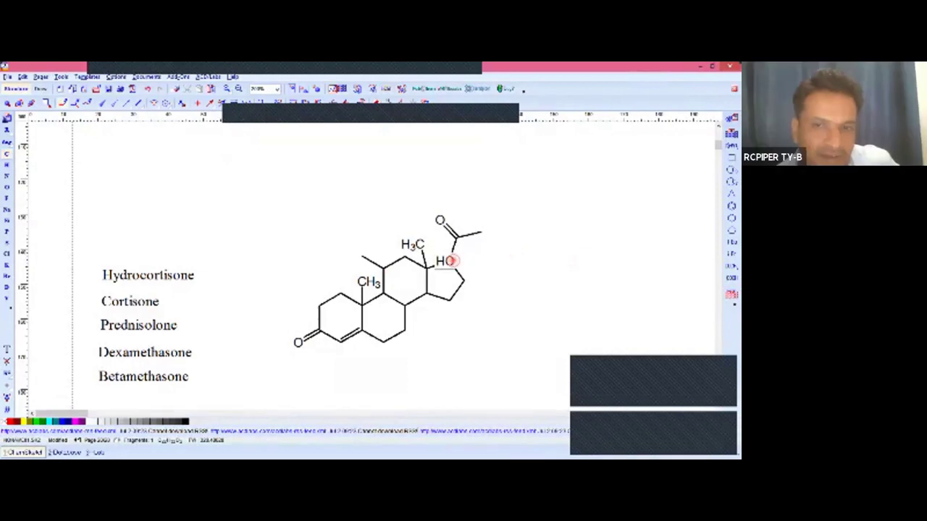
{"action": "key", "text": "ctrl+z"}
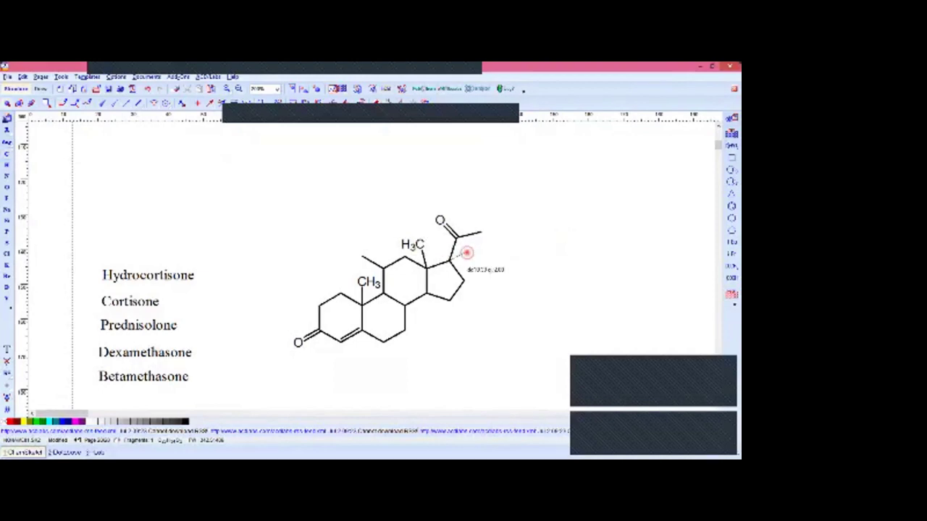
{"action": "left_click", "coordinate": [466, 252]}
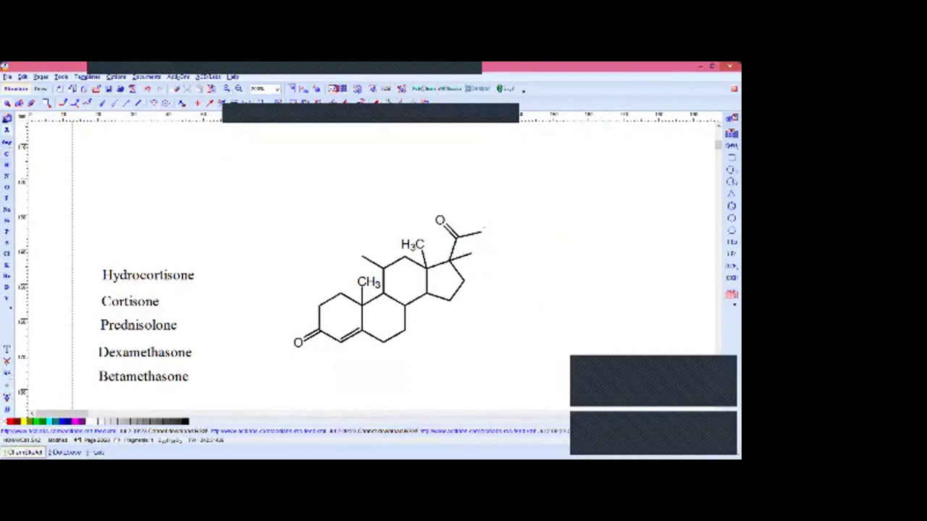
{"action": "left_click", "coordinate": [483, 232]}
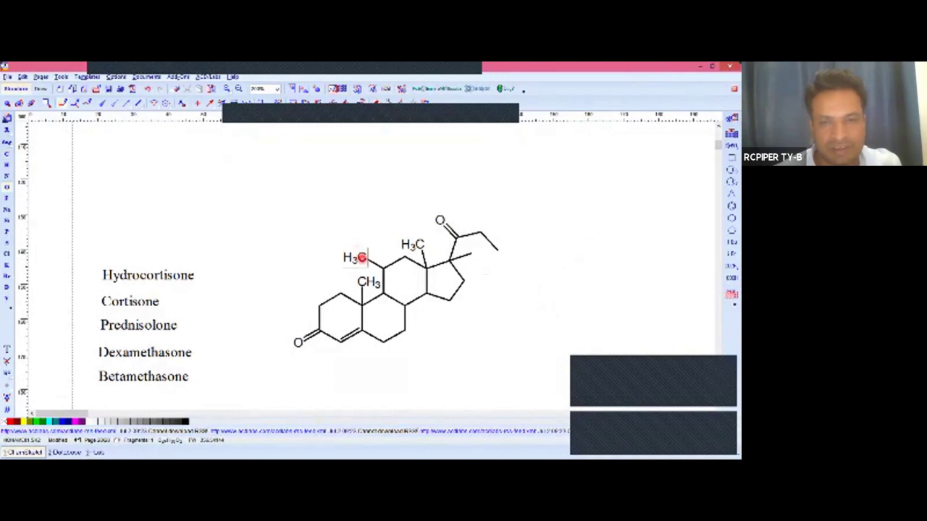
Replace the three new terminal carbons with oxygen to form hydroxyl groups, completing hydrocortisone.
{"action": "left_click", "coordinate": [360, 258]}
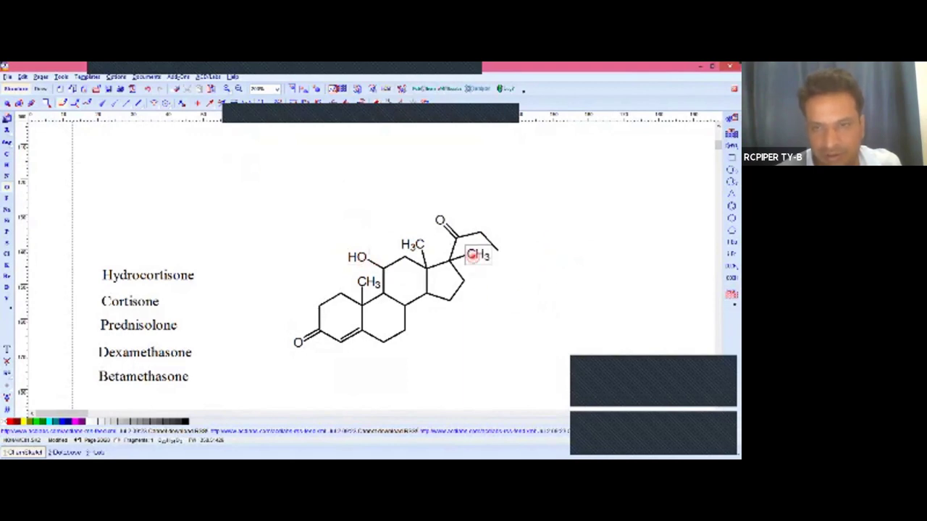
{"action": "left_click", "coordinate": [480, 255]}
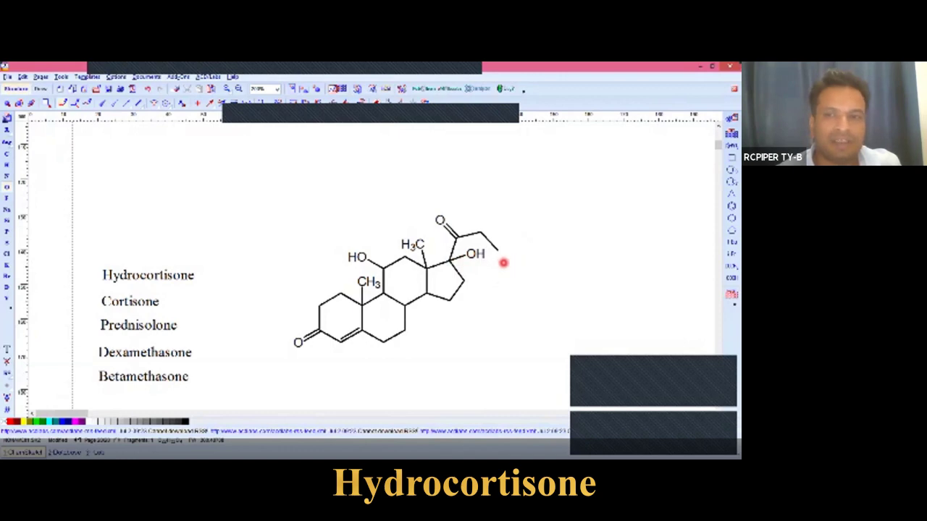
{"action": "left_click", "coordinate": [498, 251]}
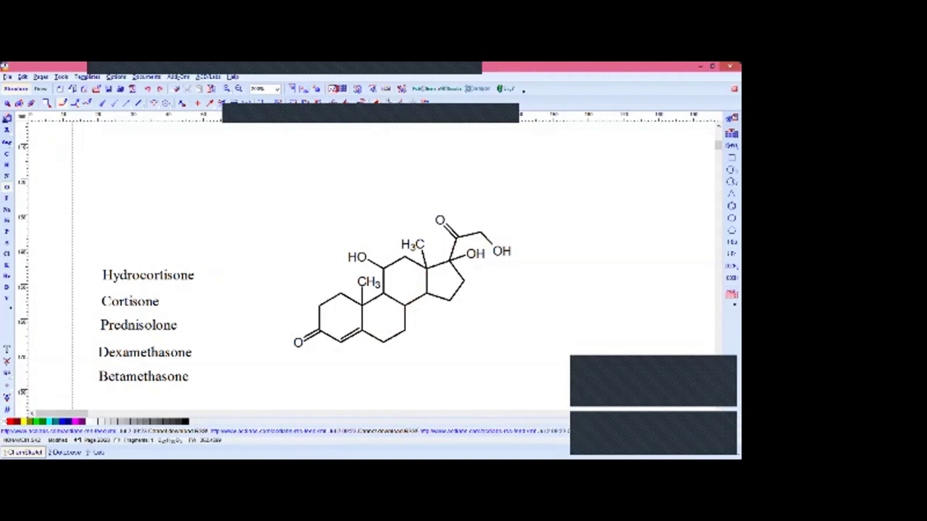
Convert the third ring's hydroxyl group to a double-bonded oxygen to form cortisone.
{"action": "left_click", "coordinate": [6, 176]}
{"action": "left_click", "coordinate": [374, 265]}
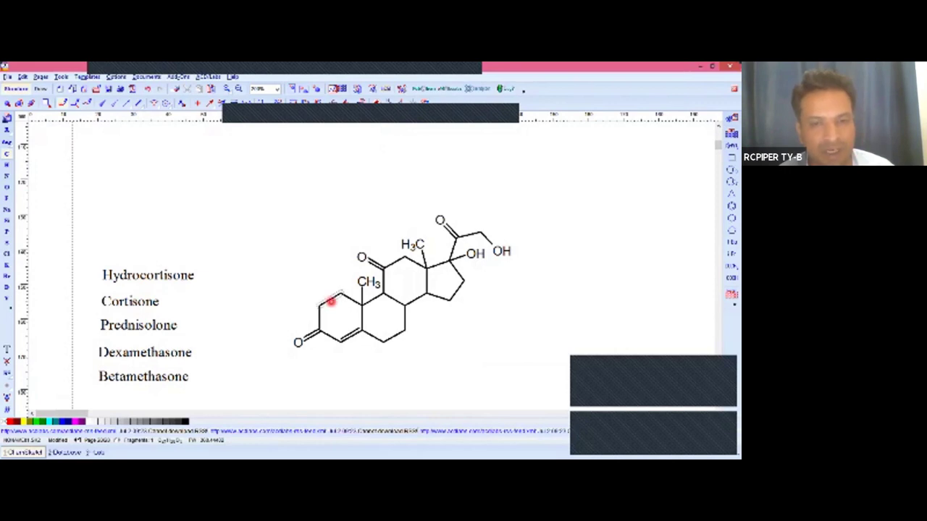
Make the first ring's upper-left bond double and replace the third ring's double-bonded oxygen with a hydroxyl group to form prednisolone.
{"action": "left_click", "coordinate": [330, 302]}
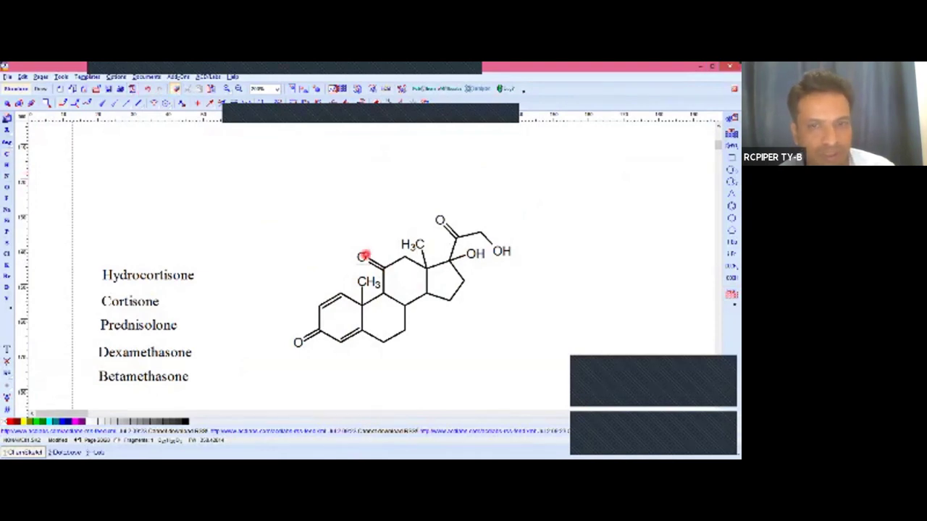
{"action": "left_click", "coordinate": [362, 257]}
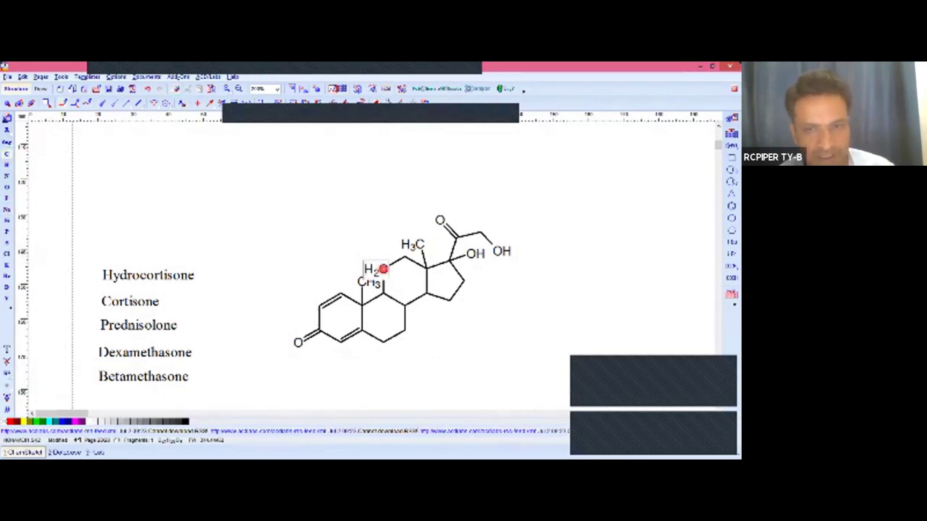
{"action": "left_click", "coordinate": [382, 267]}
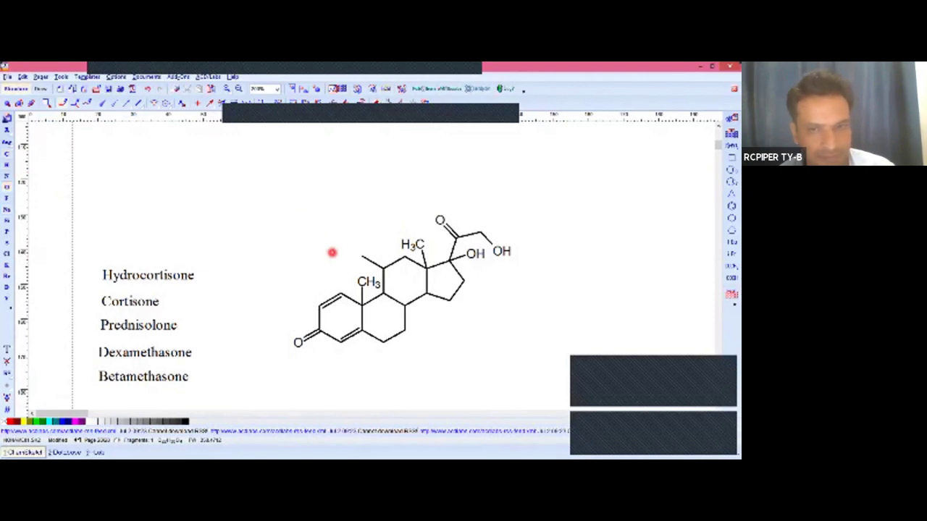
{"action": "left_click", "coordinate": [362, 257]}
{"action": "left_click", "coordinate": [362, 257]}
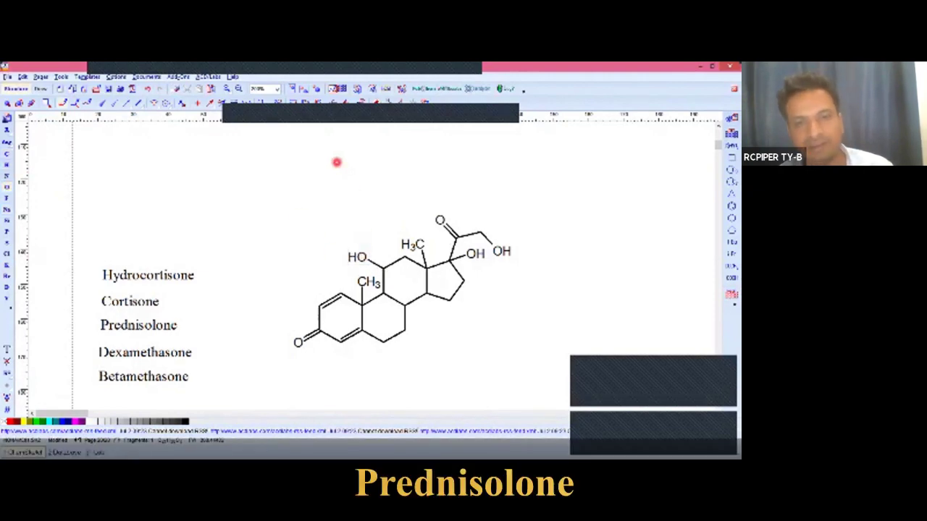